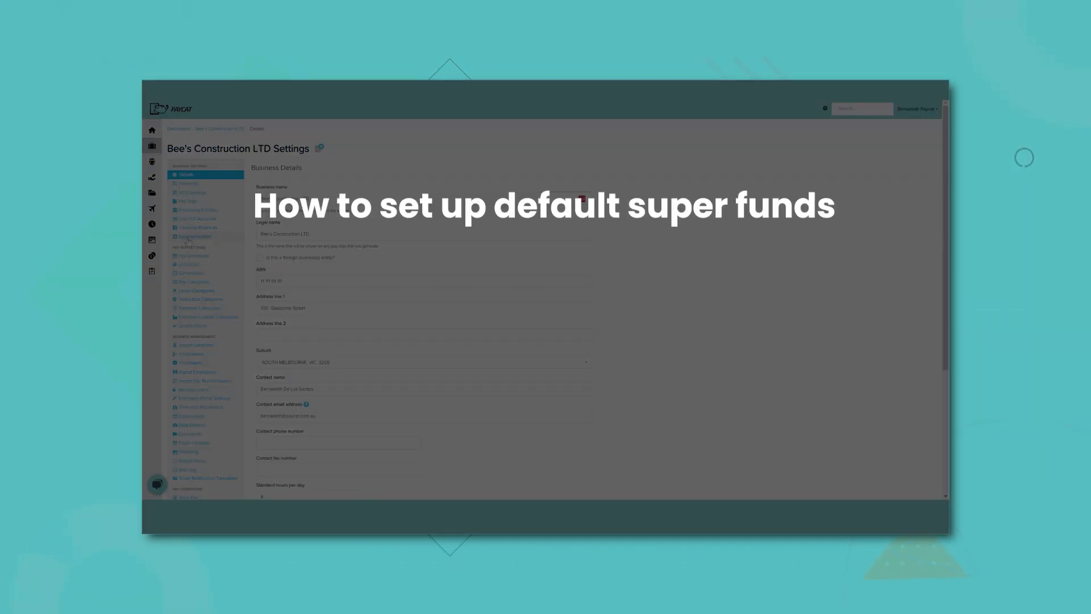
- Open the Superannuation page within the payroll settings of Bee's Construction LTD
{"action": "left_click", "coordinate": [188, 238]}
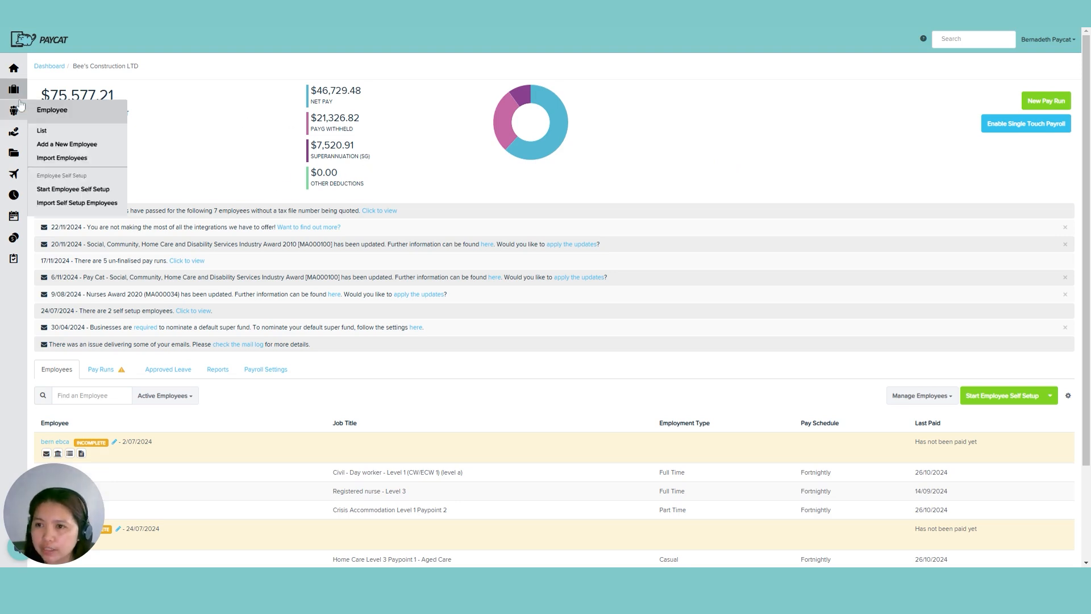
{"action": "mouse_move", "coordinate": [12, 92]}
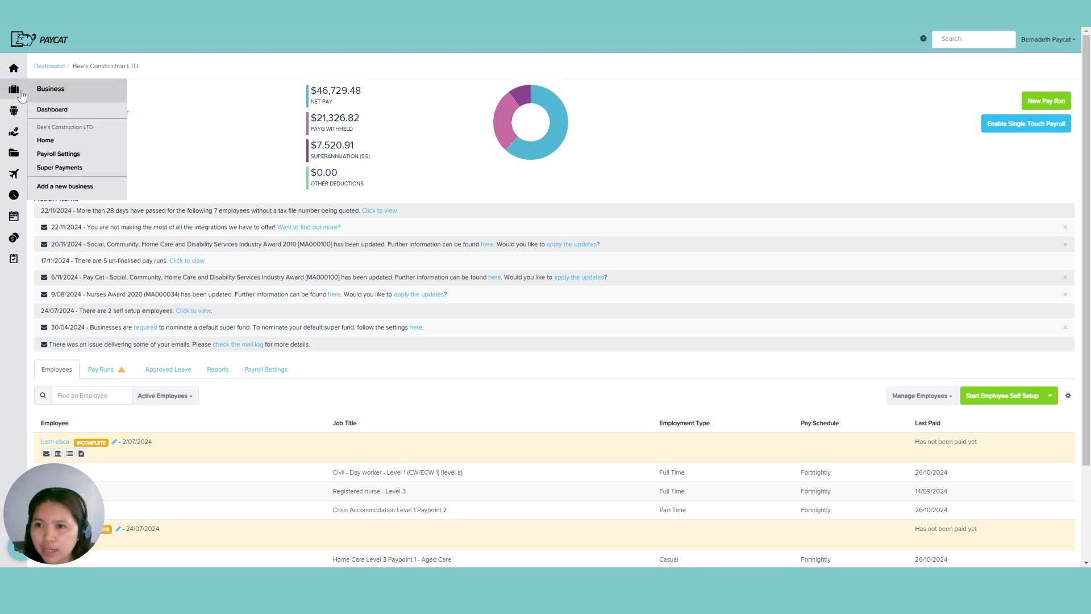
{"action": "left_click", "coordinate": [54, 155]}
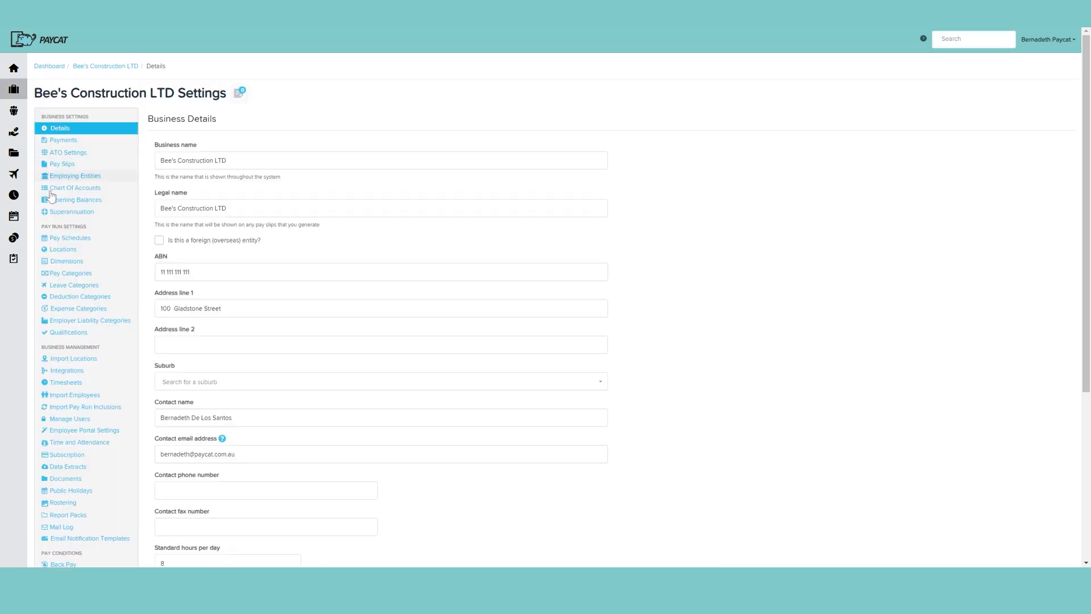
{"action": "left_click", "coordinate": [60, 217]}
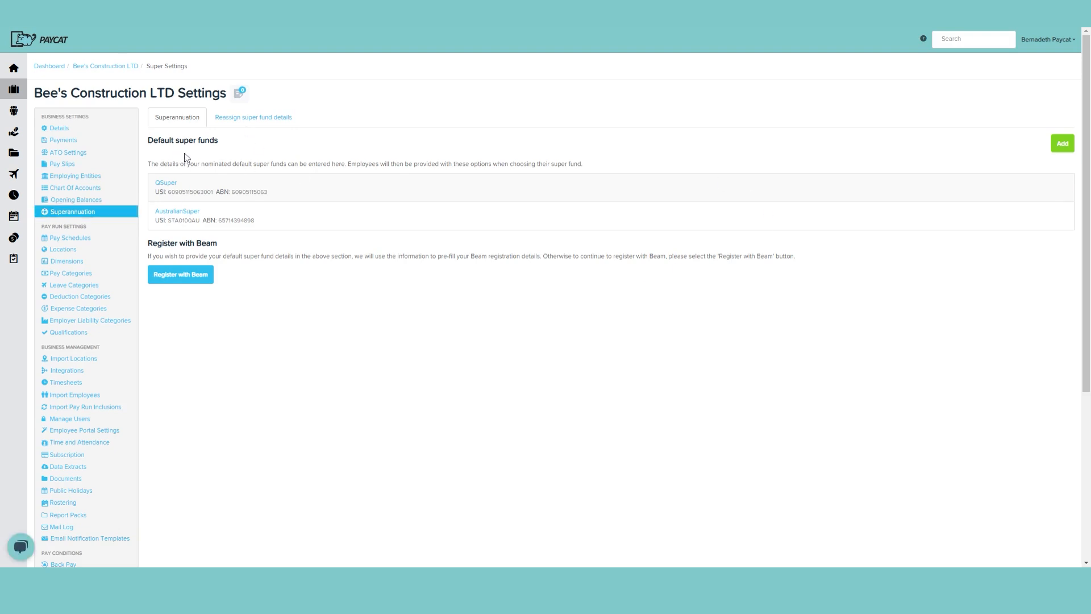
- Start adding a default super fund and search for funds matching "australian"
{"action": "left_click", "coordinate": [1063, 145]}
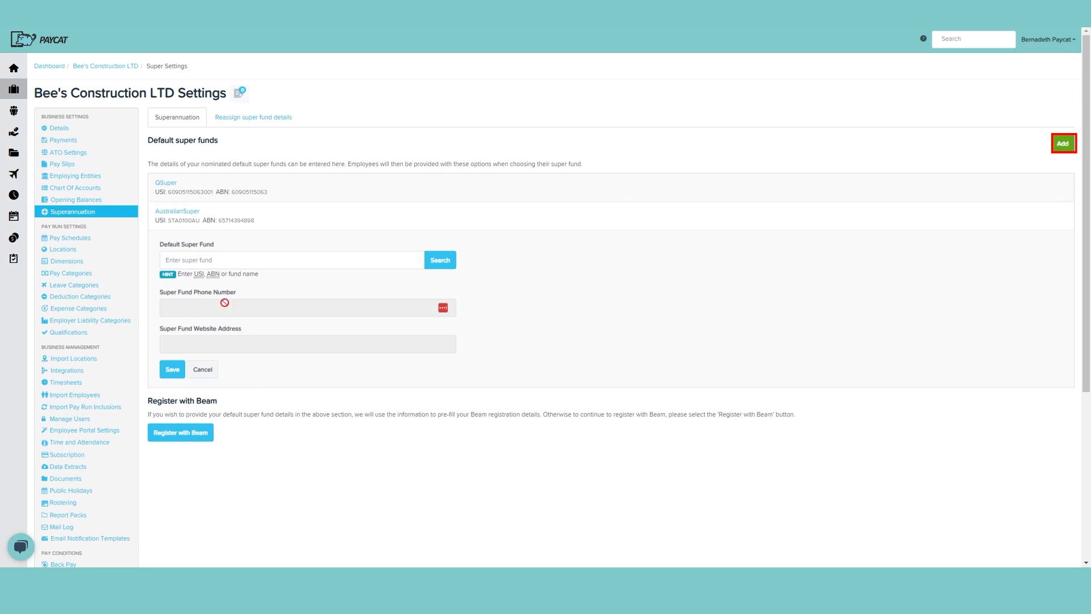
{"action": "left_click", "coordinate": [292, 259]}
{"action": "type", "text": "australian"}
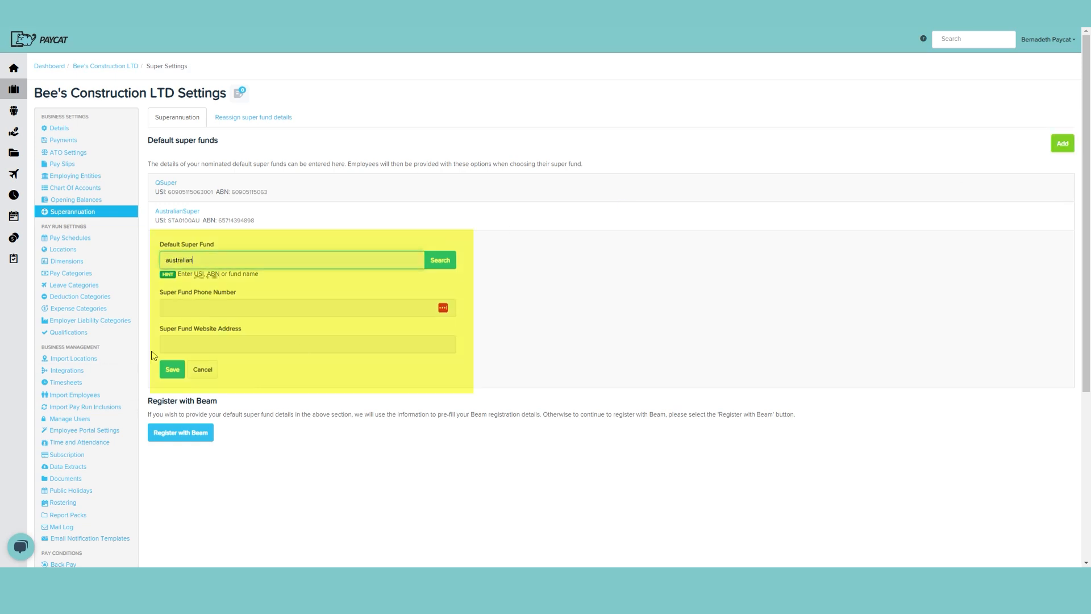
{"action": "left_click", "coordinate": [180, 369]}
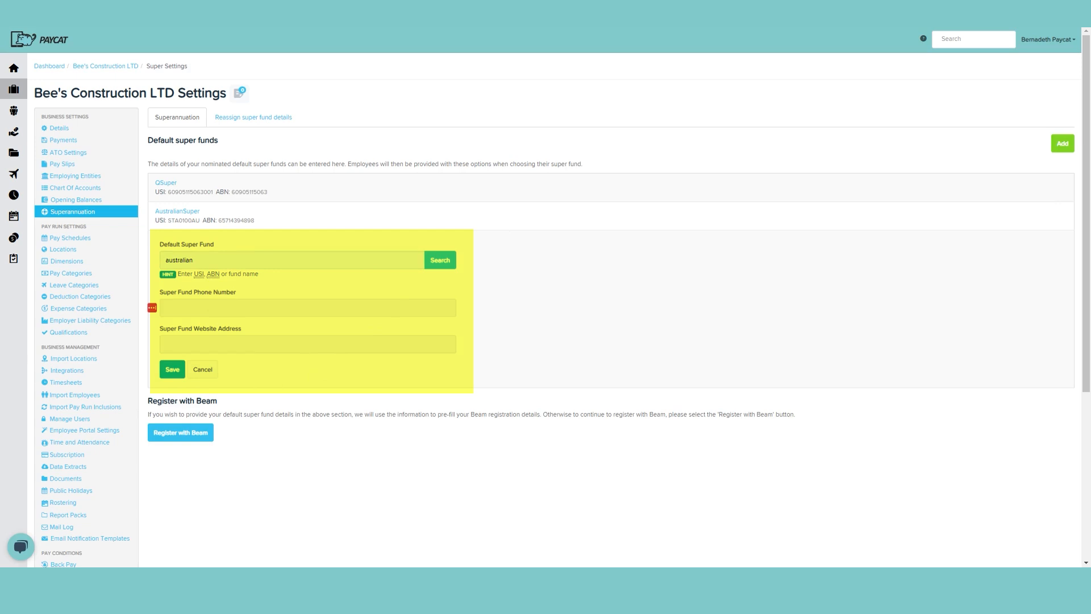
{"action": "left_click", "coordinate": [443, 260]}
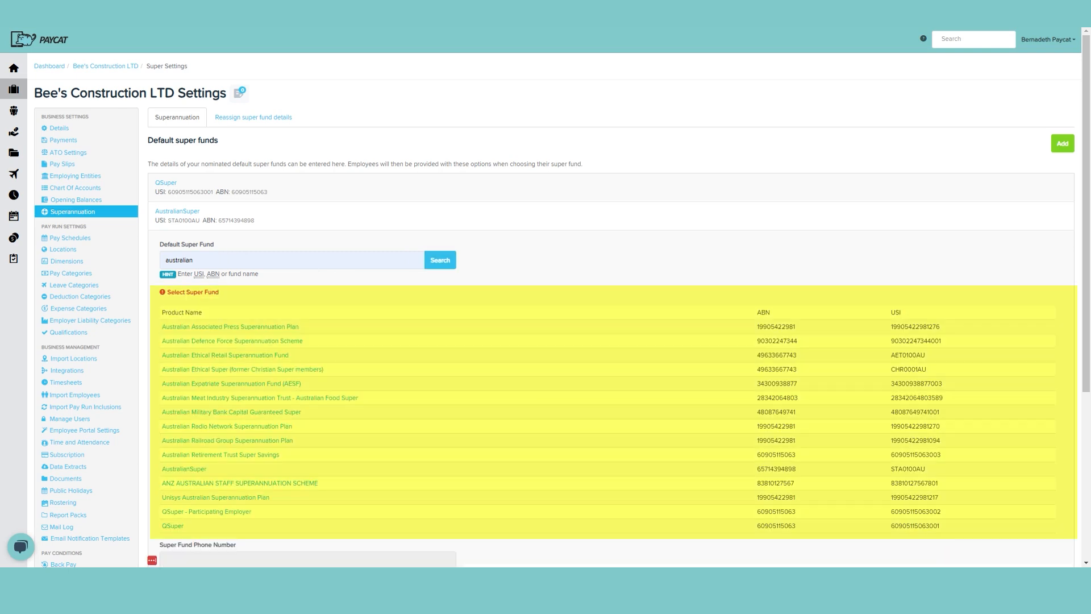
- Choose Australian Retirement Trust Super Savings from the matching funds and save it as a default super fund
{"action": "scroll", "coordinate": [254, 438], "scroll_direction": "down", "scroll_amount": 1}
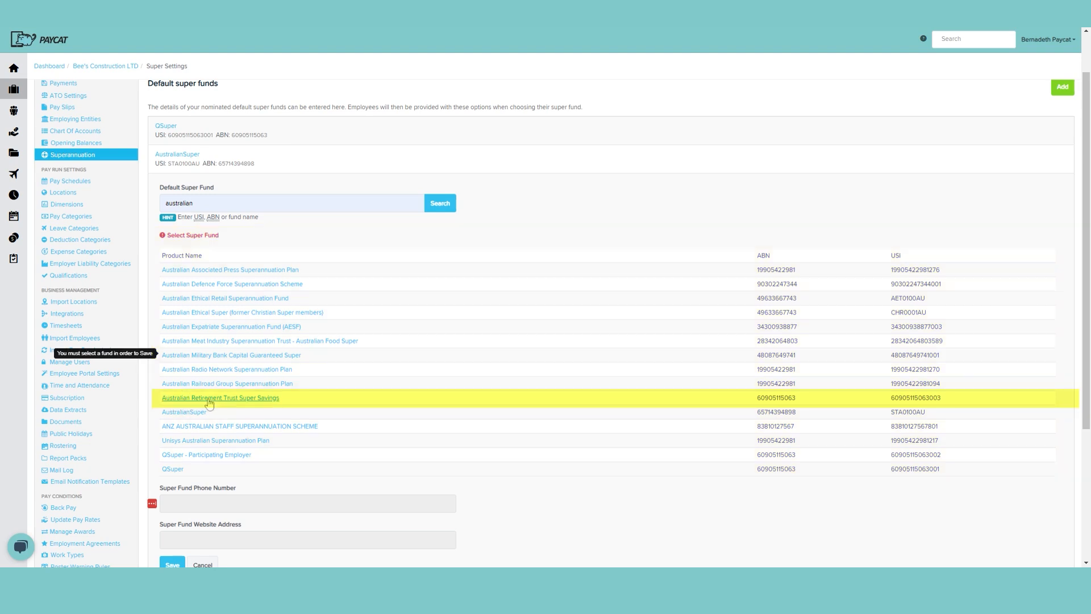
{"action": "left_click", "coordinate": [208, 405]}
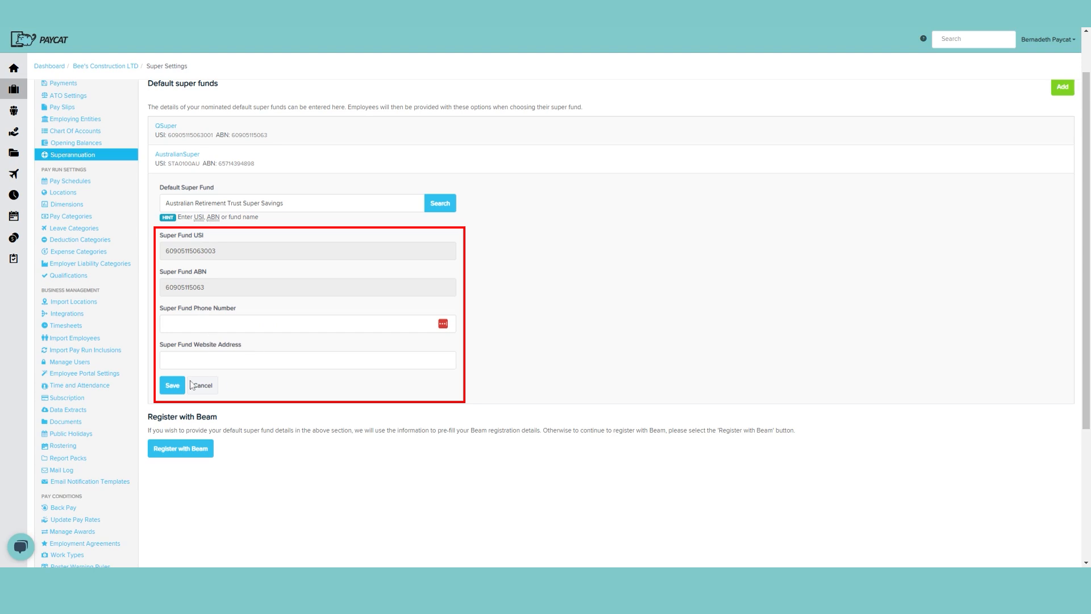
{"action": "left_click", "coordinate": [171, 386]}
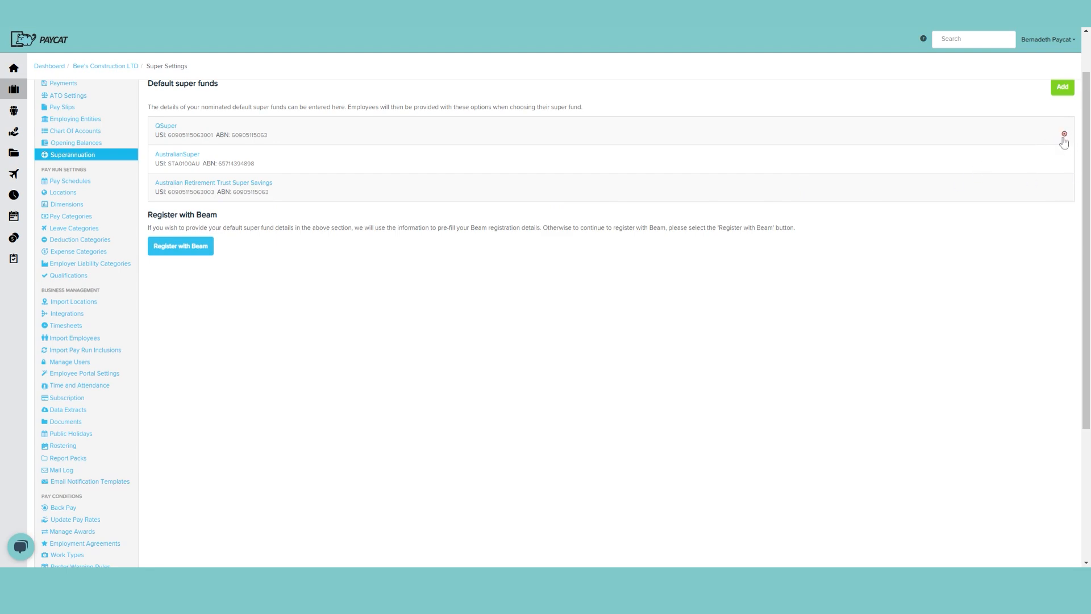
- Remove QSuper from the default super funds and confirm the removal
{"action": "left_click", "coordinate": [1065, 136]}
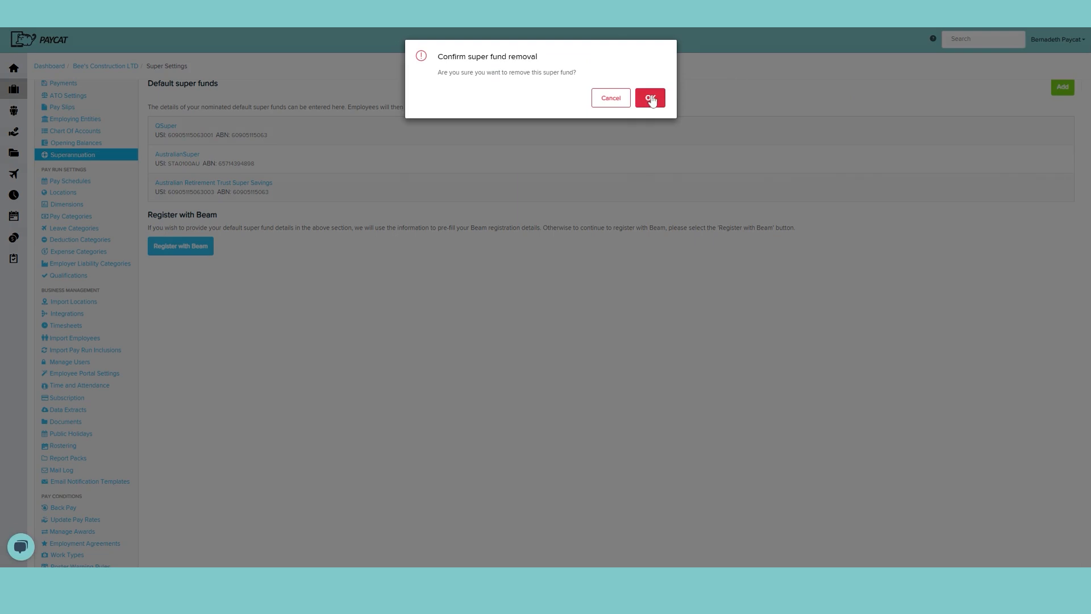
{"action": "left_click", "coordinate": [650, 98]}
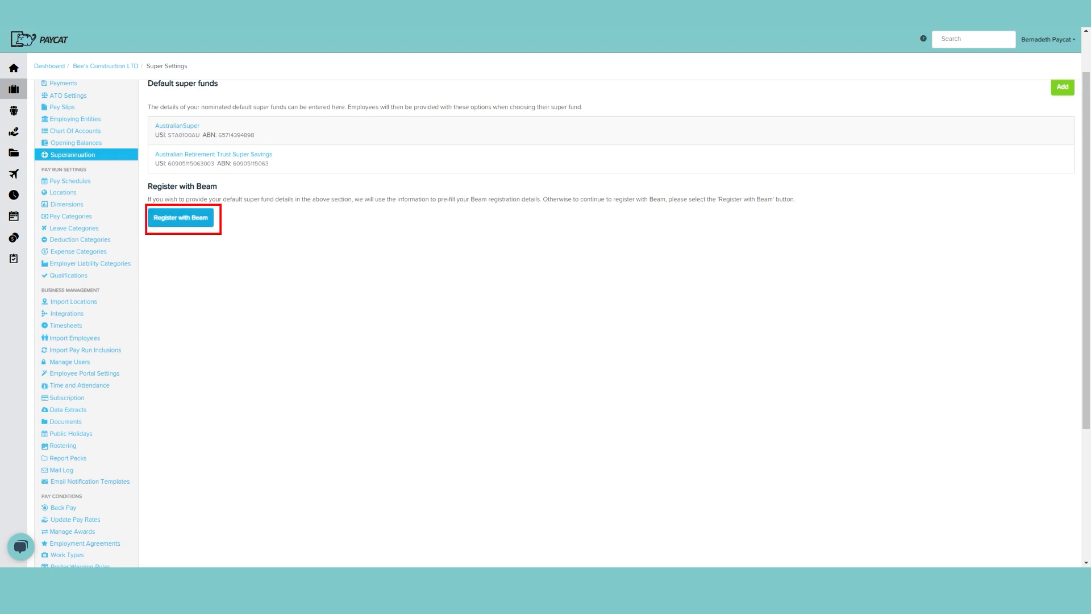
- Open the Beam registration form and examine its business, address and contact details fields
{"action": "left_click", "coordinate": [170, 217]}
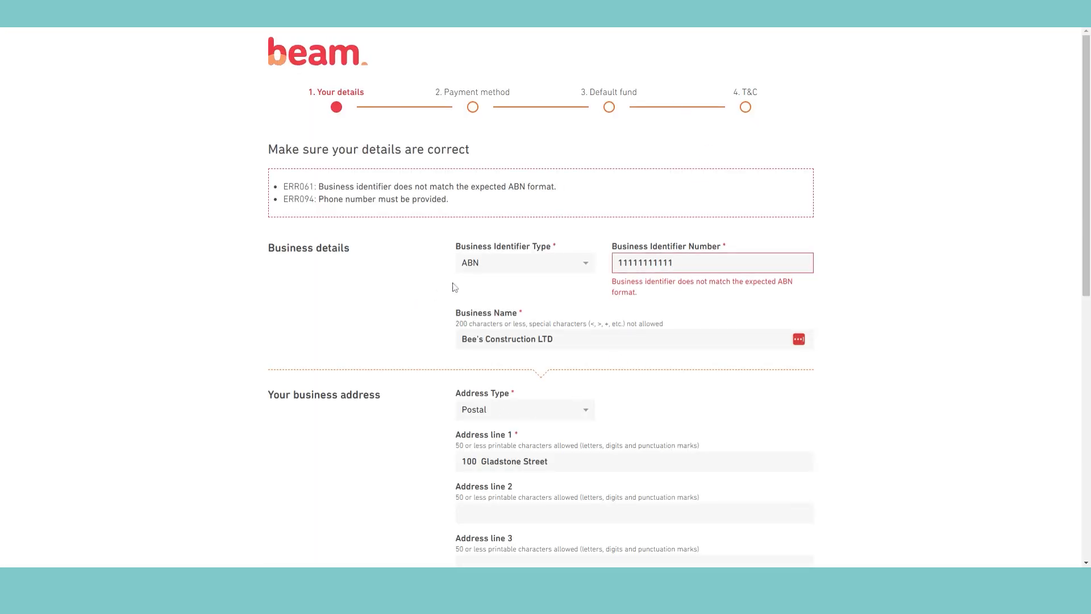
{"action": "scroll", "coordinate": [520, 409], "scroll_direction": "down", "scroll_amount": 4}
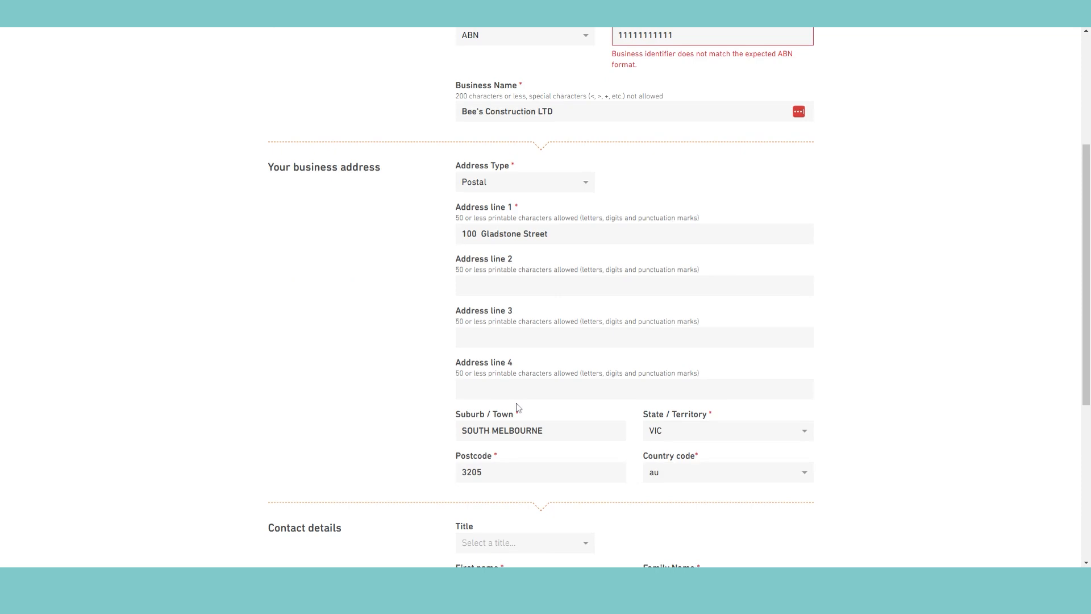
{"action": "scroll", "coordinate": [519, 408], "scroll_direction": "down", "scroll_amount": 4}
{"action": "scroll", "coordinate": [792, 377], "scroll_direction": "up", "scroll_amount": 8}
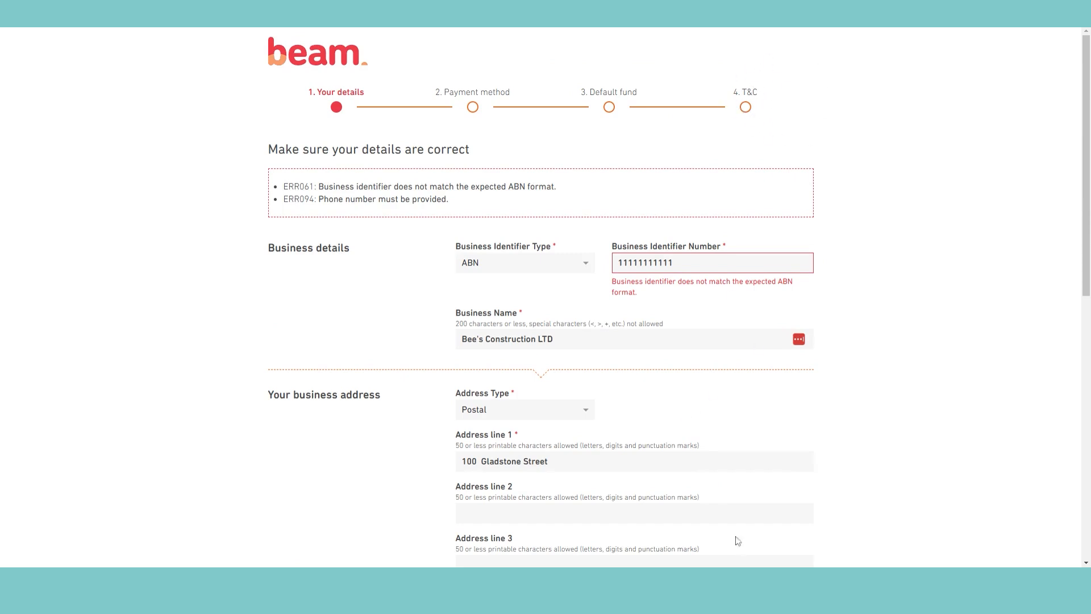
{"action": "scroll", "coordinate": [671, 527], "scroll_direction": "down", "scroll_amount": 4}
{"action": "scroll", "coordinate": [666, 506], "scroll_direction": "up", "scroll_amount": 4}
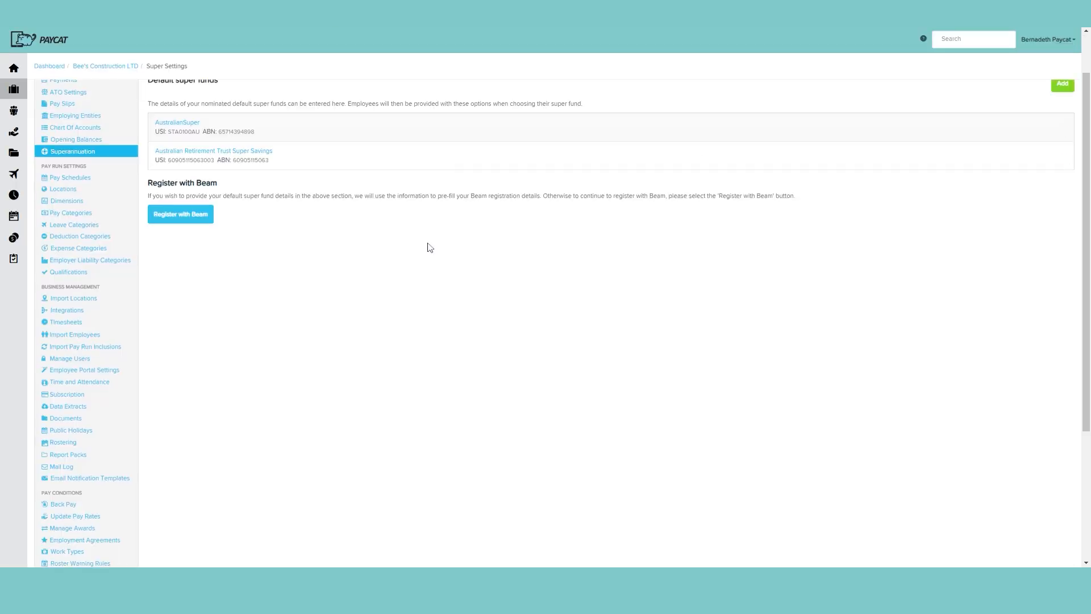
- Go to the business's Super Payments in PayCat and start a new manual batch payment without registering with Beam
{"action": "scroll", "coordinate": [490, 239], "scroll_direction": "up", "scroll_amount": 1}
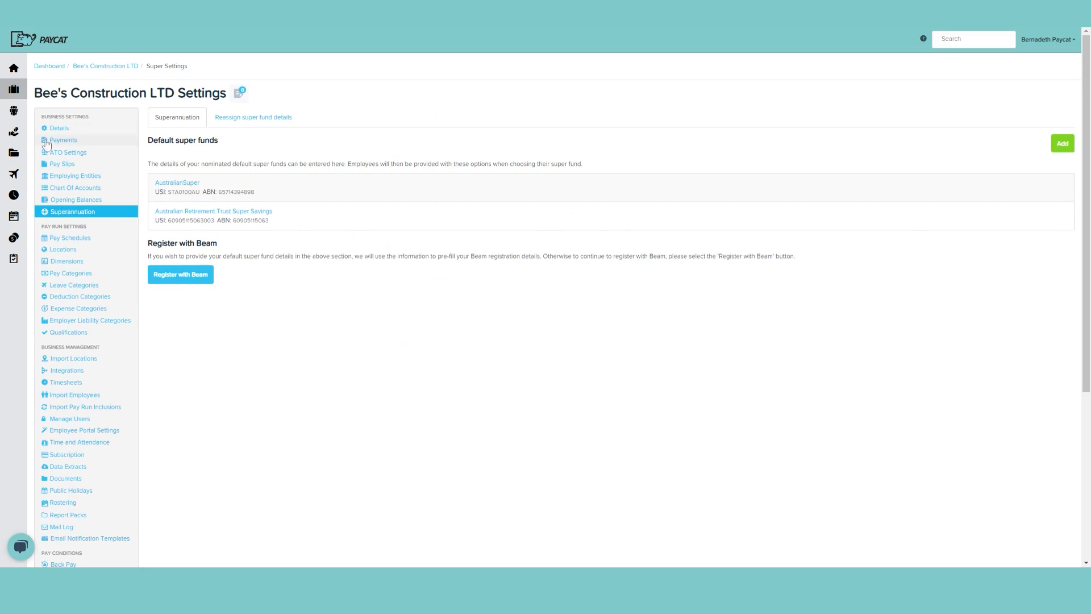
{"action": "mouse_move", "coordinate": [15, 90]}
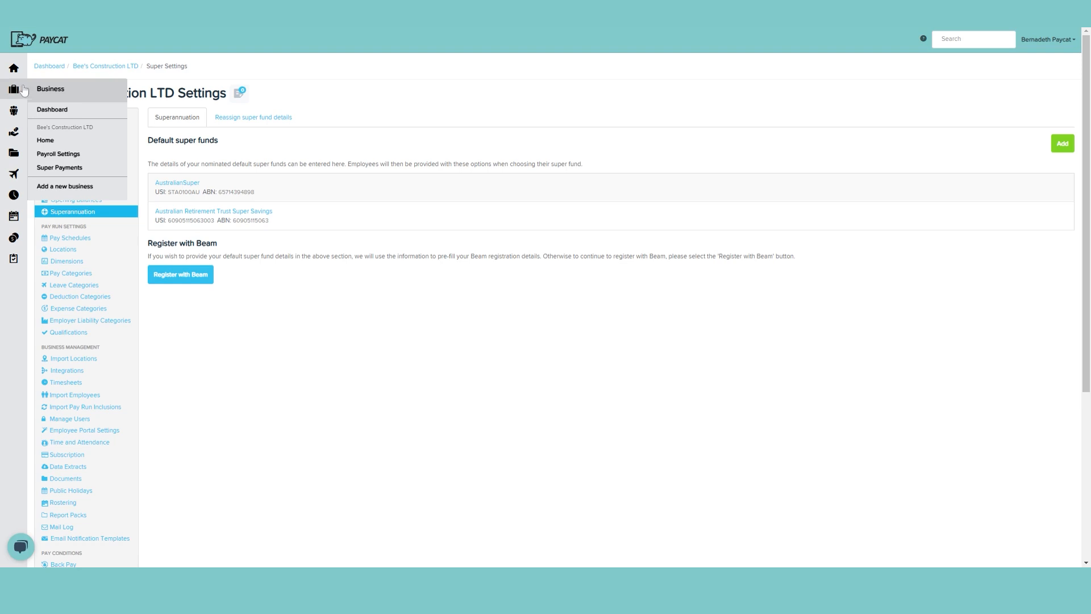
{"action": "left_click", "coordinate": [61, 161]}
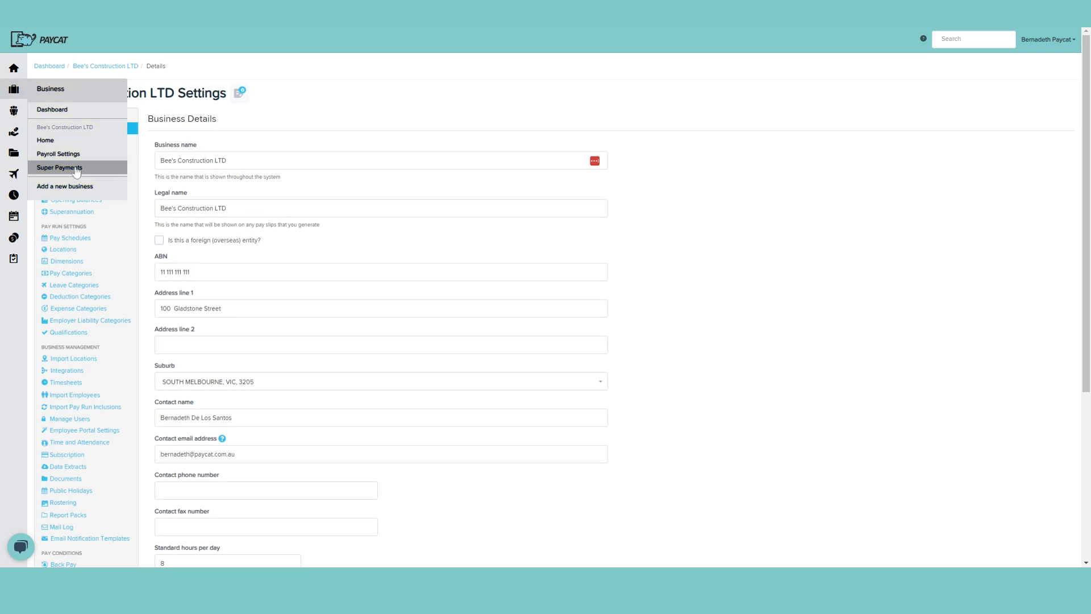
{"action": "left_click", "coordinate": [77, 168]}
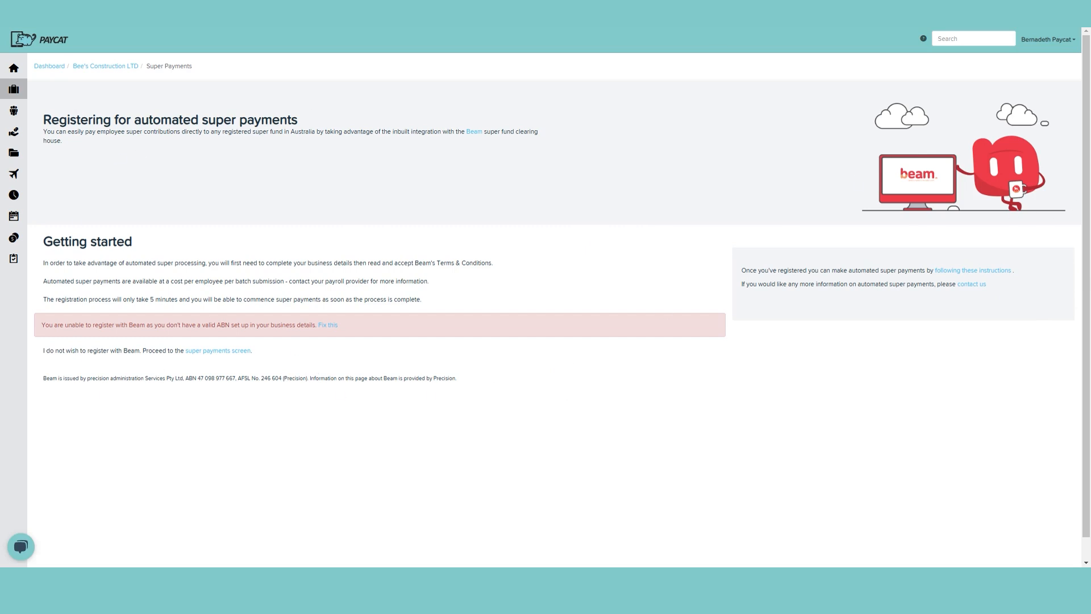
{"action": "left_click_drag", "start_coordinate": [51, 119], "coordinate": [392, 136]}
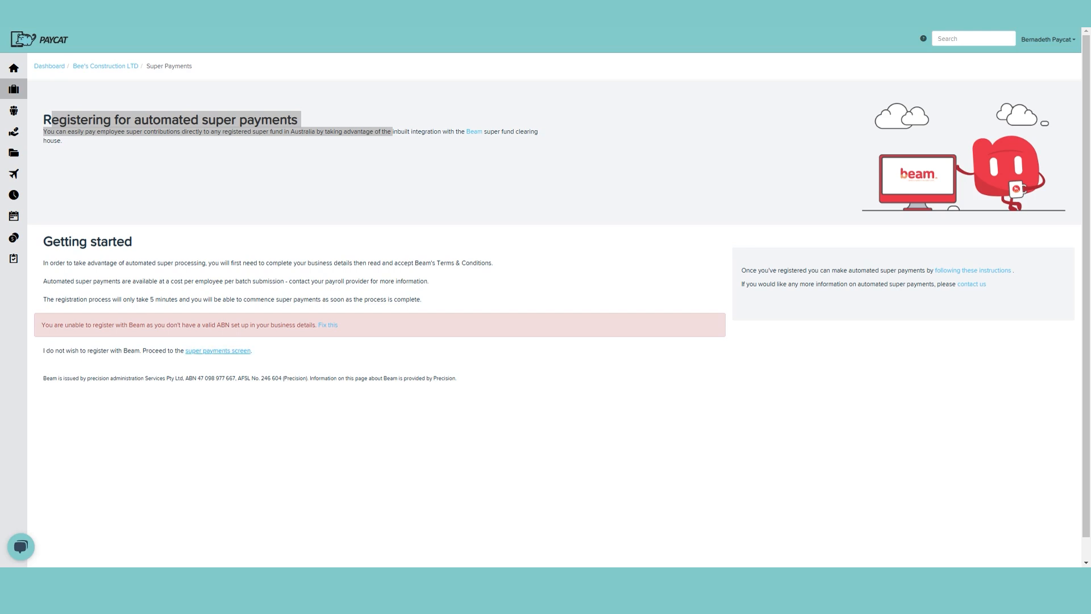
{"action": "left_click", "coordinate": [204, 351]}
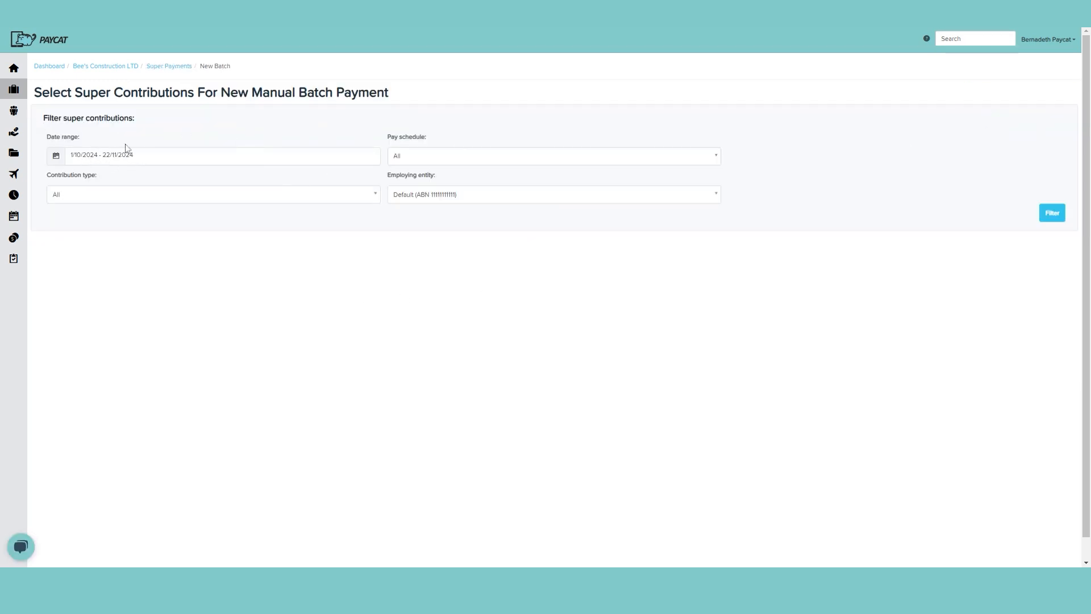
- Set the date range for the super contributions to last month, 1/10/2024 to 31/10/2024
{"action": "left_click", "coordinate": [91, 159]}
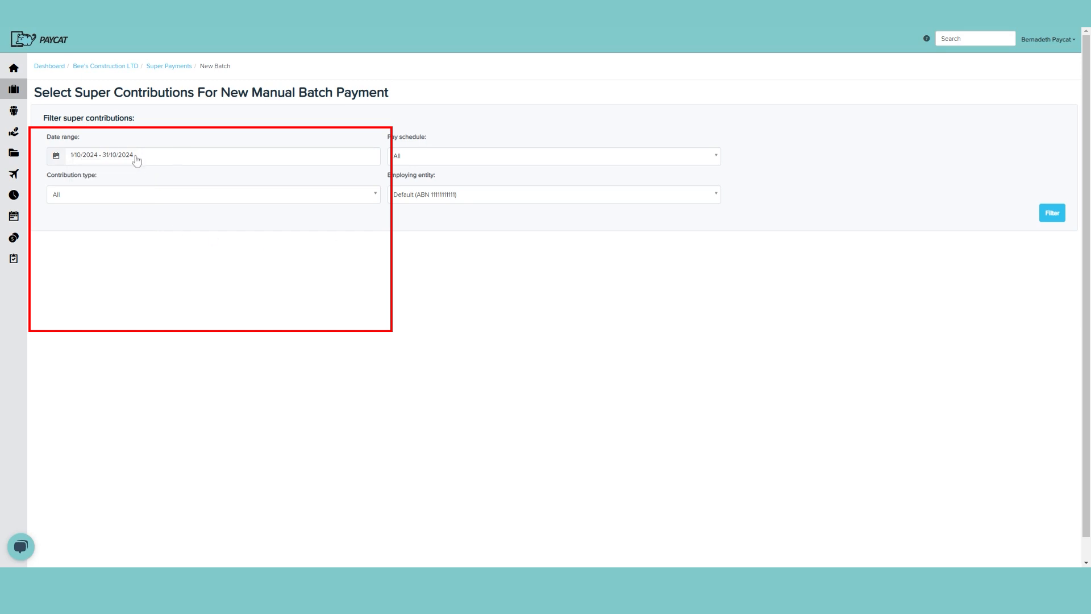
{"action": "left_click", "coordinate": [85, 162]}
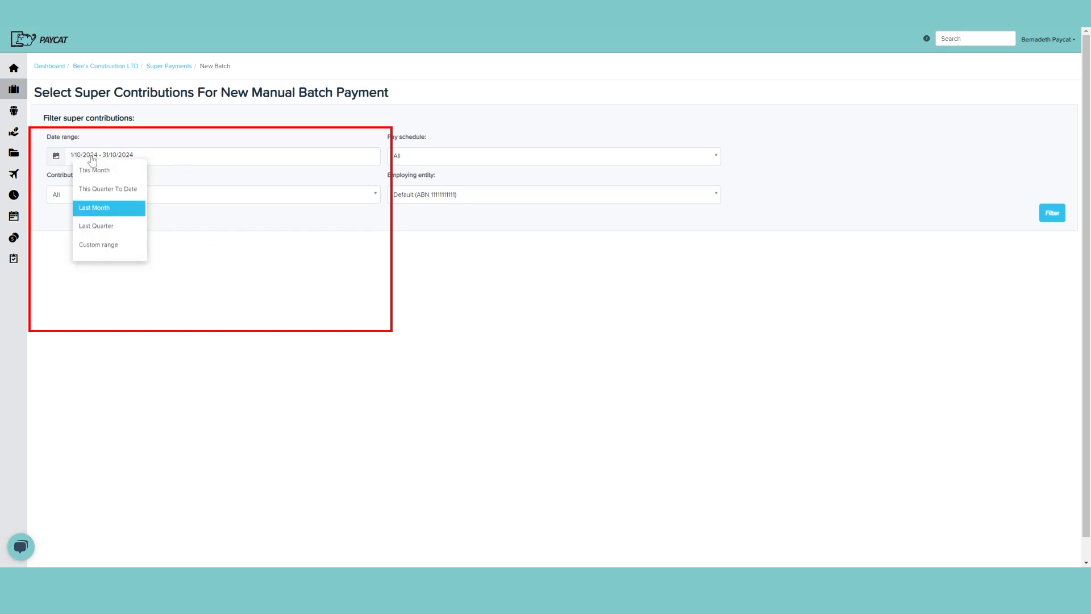
{"action": "left_click", "coordinate": [99, 244]}
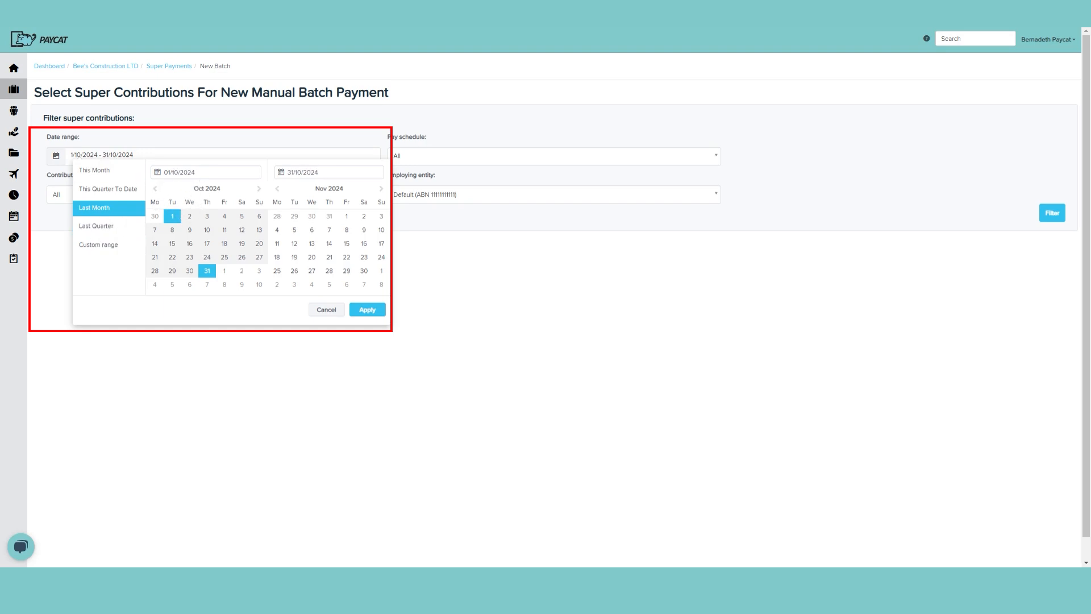
{"action": "left_click_drag", "start_coordinate": [191, 172], "coordinate": [174, 172]}
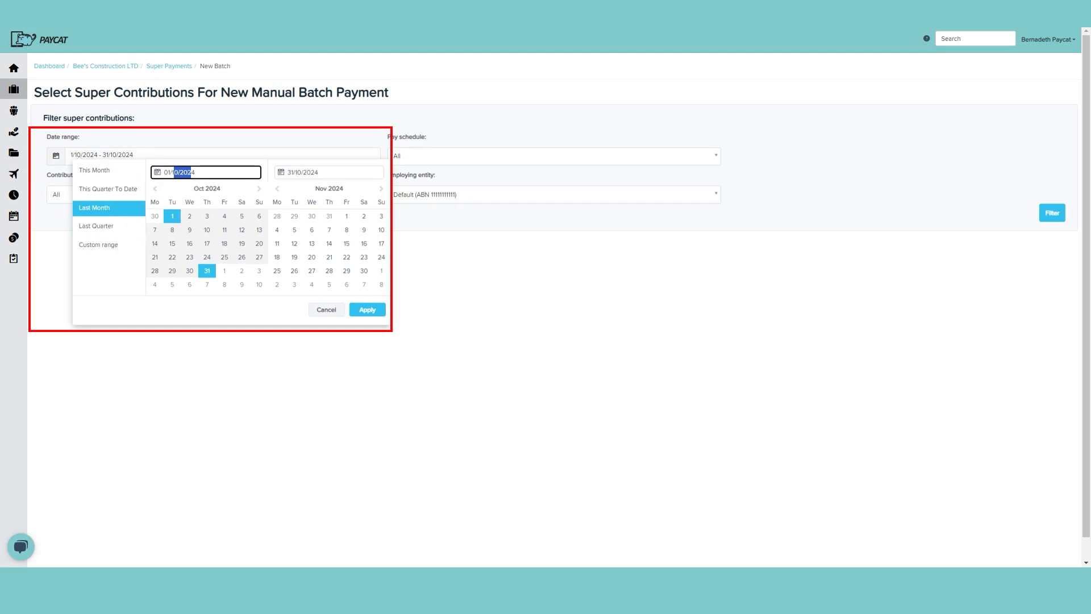
{"action": "left_click", "coordinate": [297, 172]}
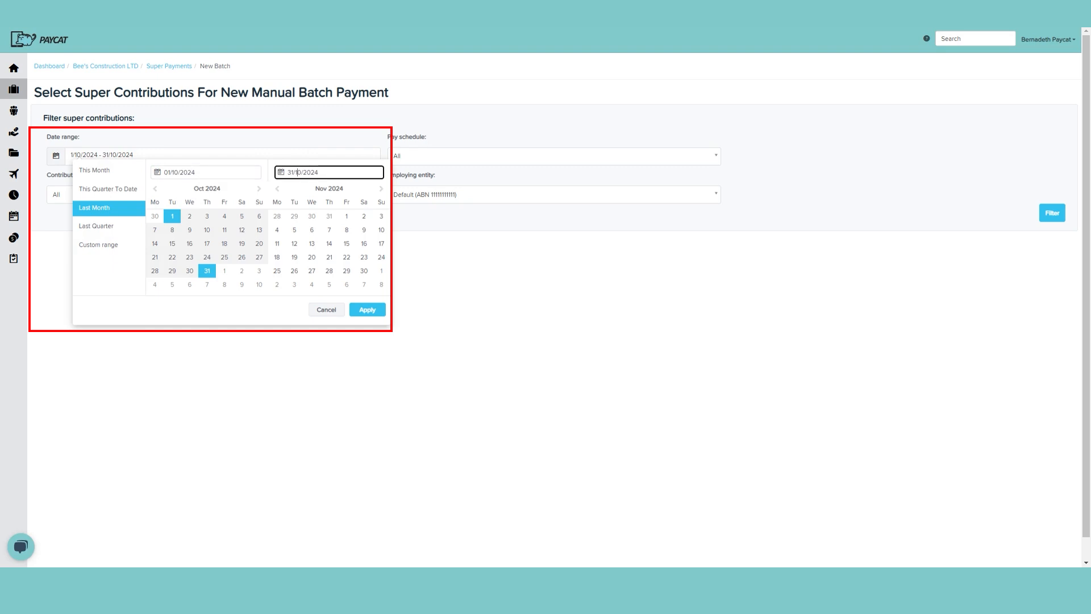
{"action": "left_click", "coordinate": [367, 310]}
- Filter the super contributions with contribution type and pay schedule kept at All and the Default employing entity
{"action": "left_click", "coordinate": [85, 194]}
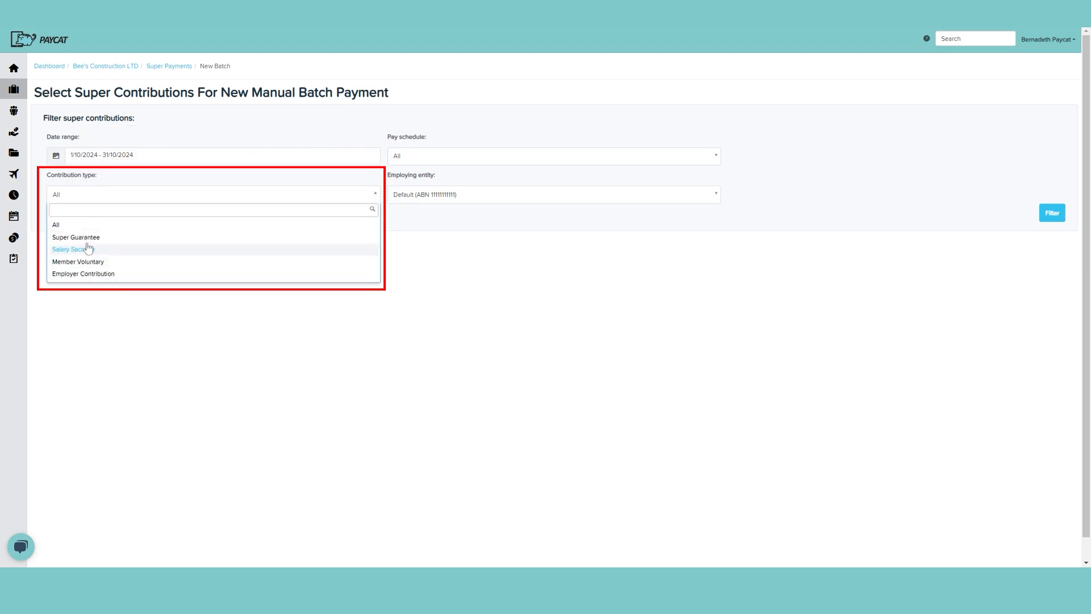
{"action": "left_click", "coordinate": [220, 379]}
{"action": "left_click", "coordinate": [423, 162]}
{"action": "left_click", "coordinate": [443, 280]}
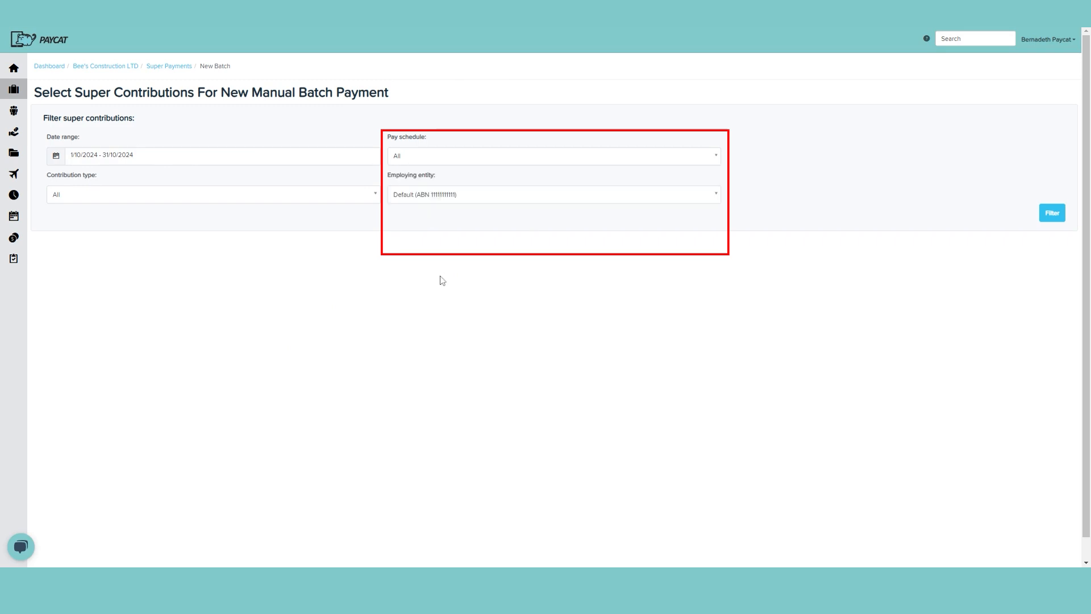
{"action": "left_click", "coordinate": [430, 198]}
{"action": "left_click", "coordinate": [281, 275]}
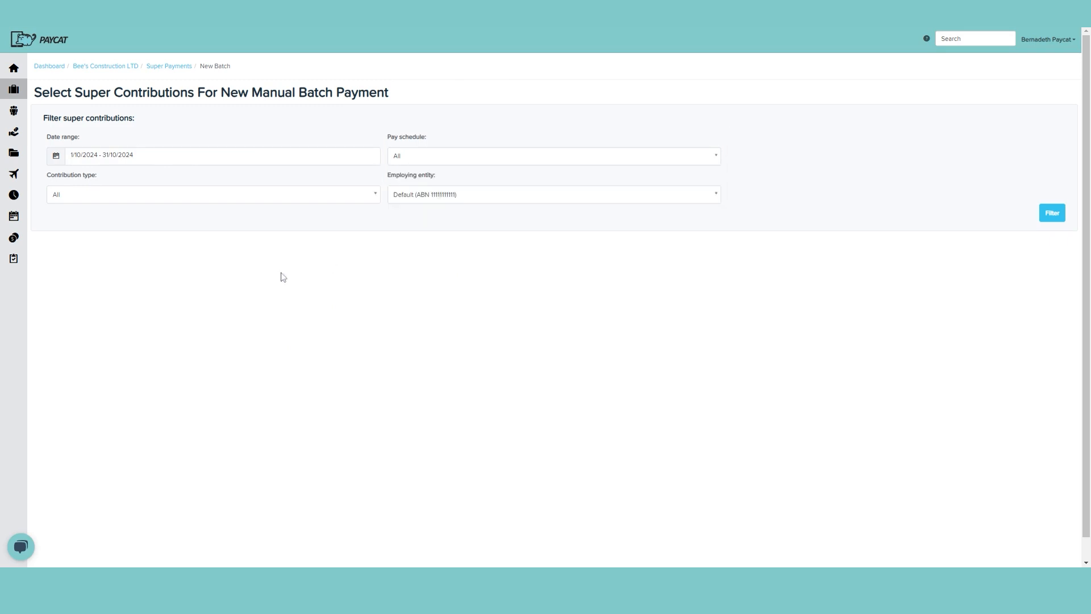
{"action": "left_click", "coordinate": [1055, 213]}
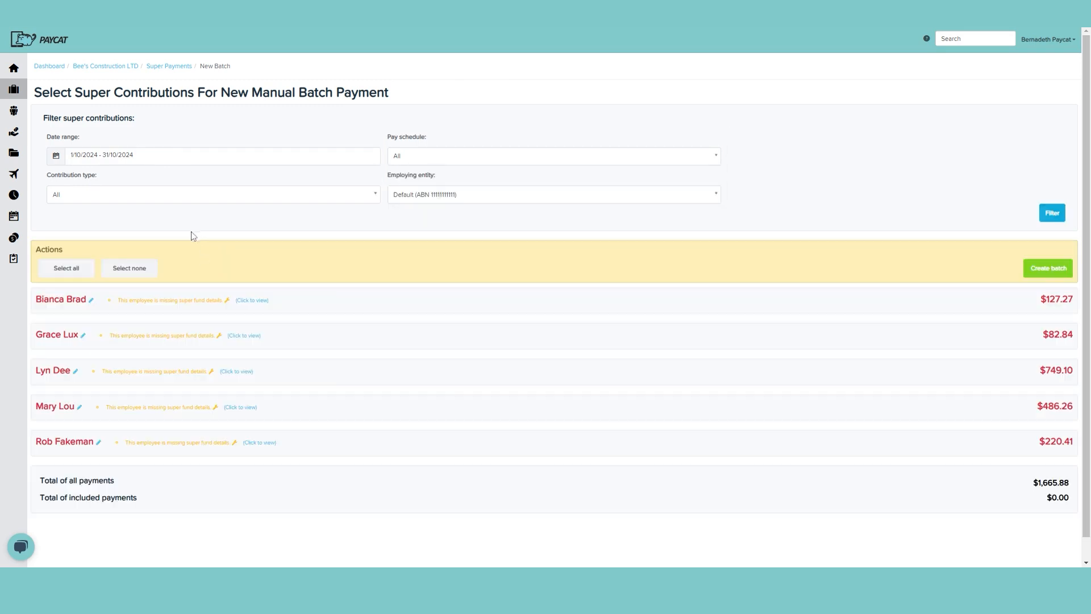